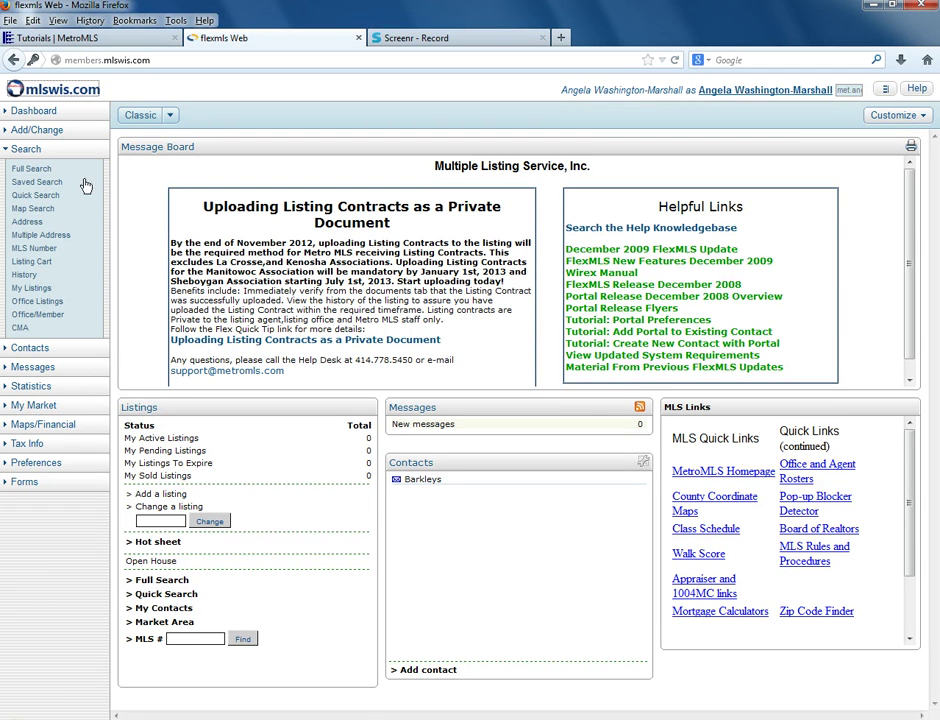
# - Start a new Full Search from the Search section of the left sidebar
pyautogui.click(40, 171)
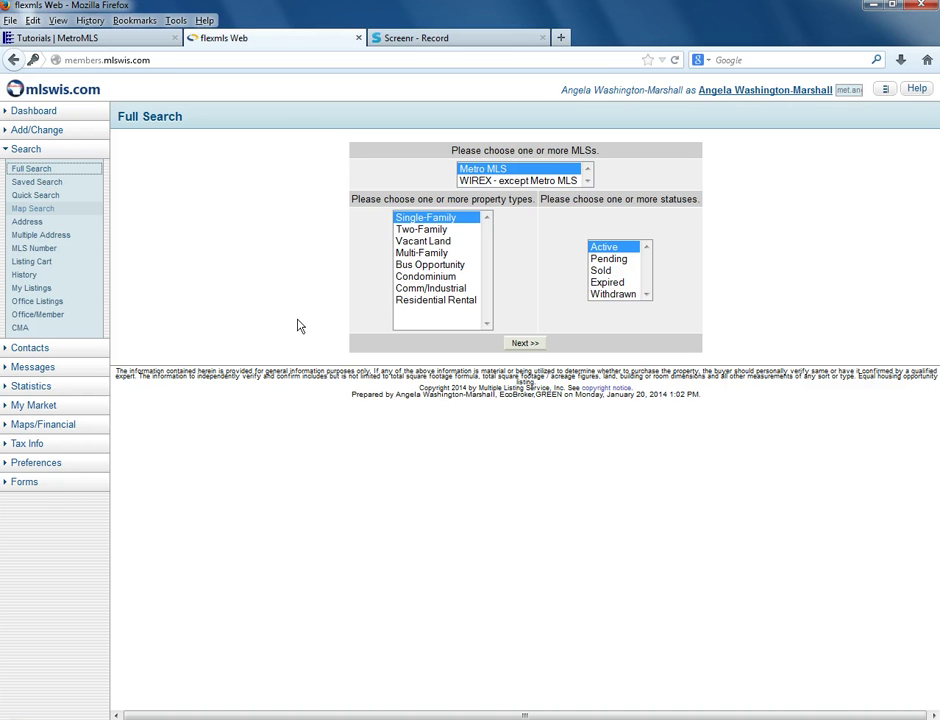
# - Go on to the single-family criteria and set the County filter to Waukesha
pyautogui.click(523, 345)
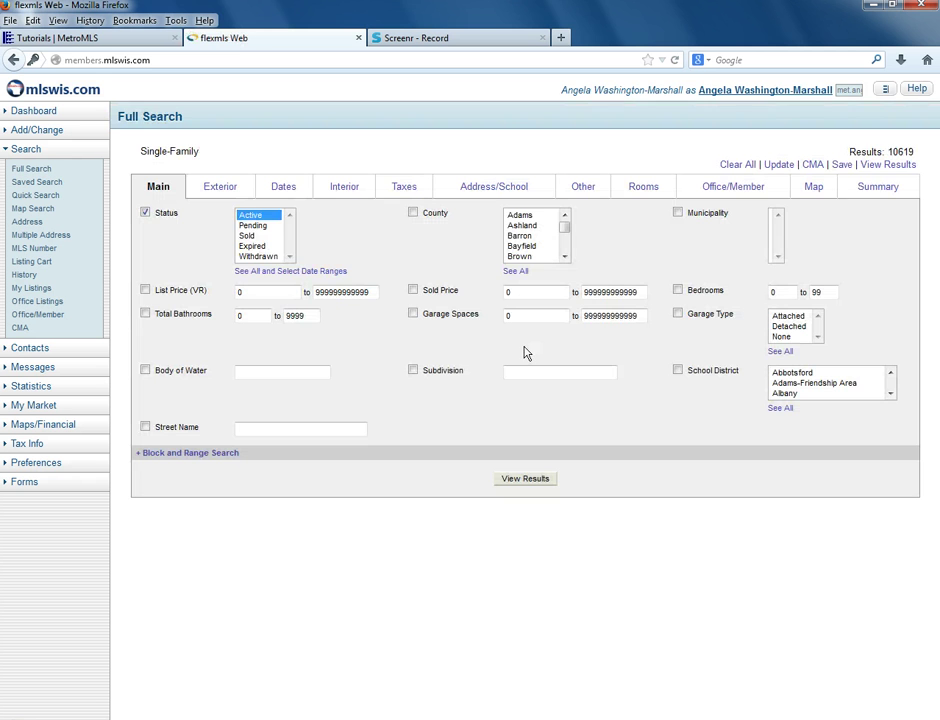
pyautogui.click(522, 246)
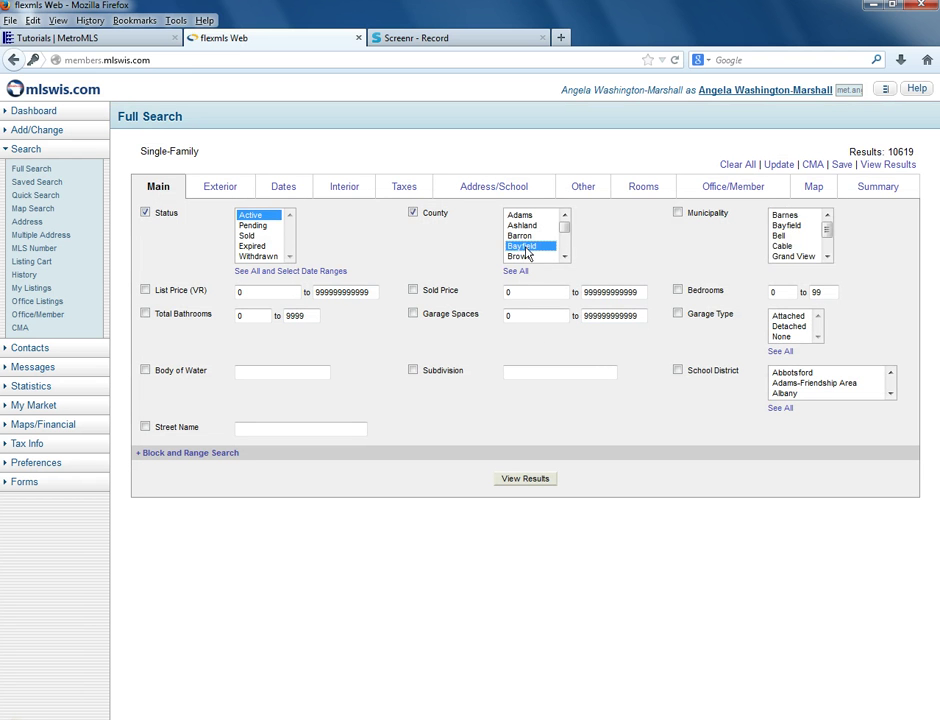
pyautogui.scroll(-12, 528, 240)
pyautogui.click(530, 257)
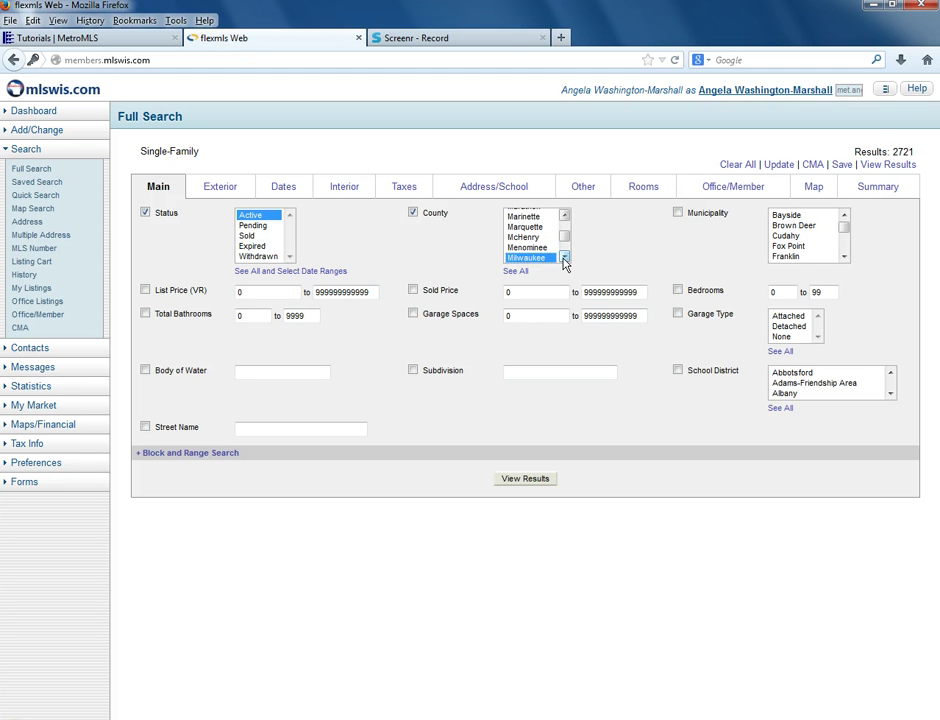
pyautogui.click(564, 257)
pyautogui.scroll(-6, 564, 257)
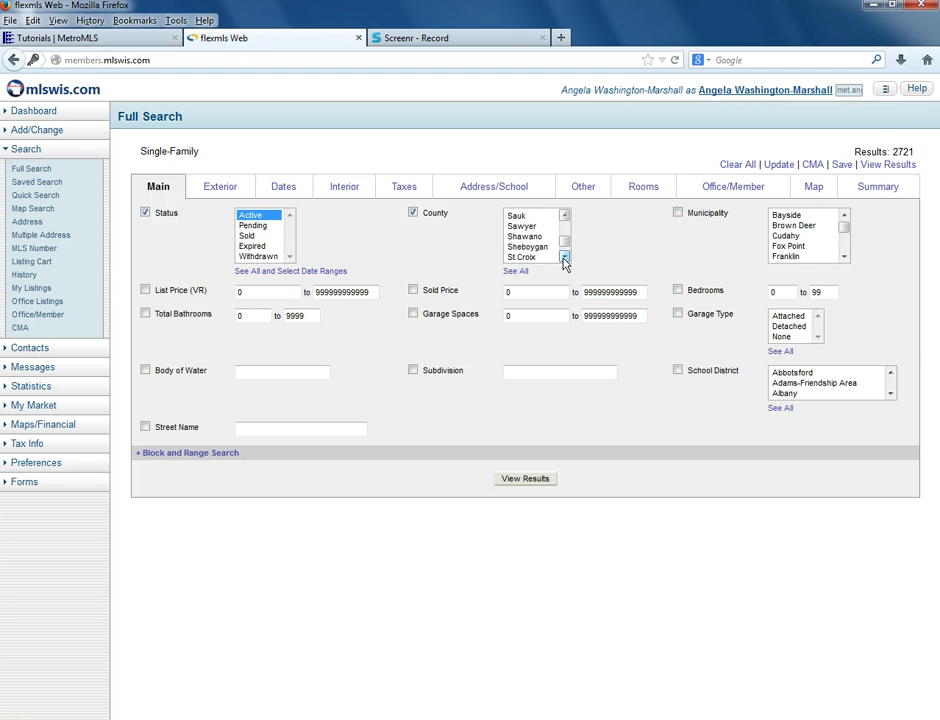
pyautogui.scroll(-3, 564, 257)
pyautogui.scroll(-6, 564, 257)
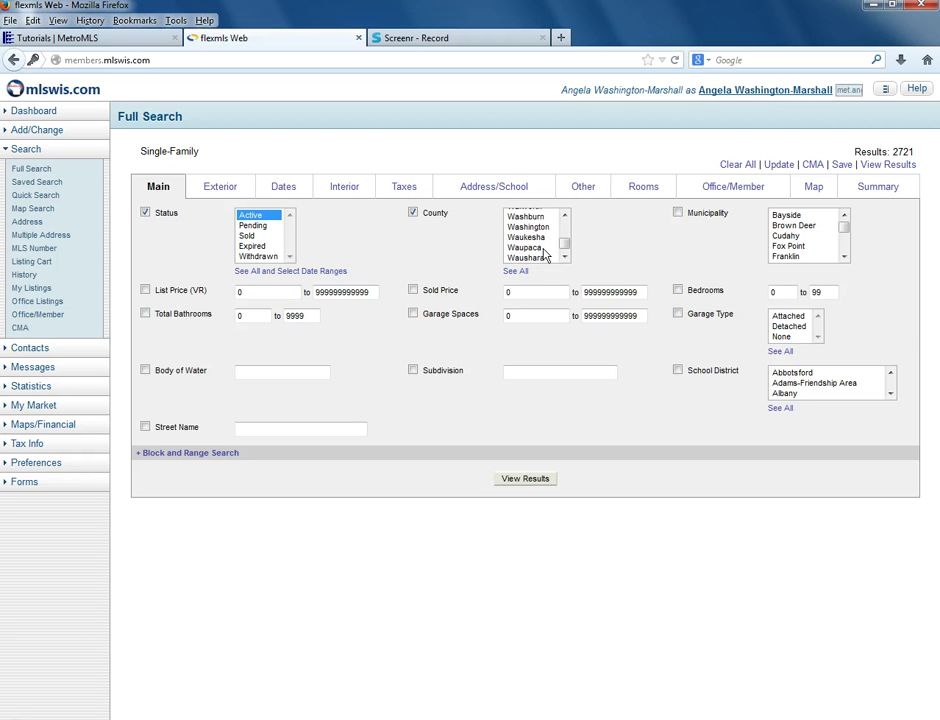
pyautogui.click(526, 237)
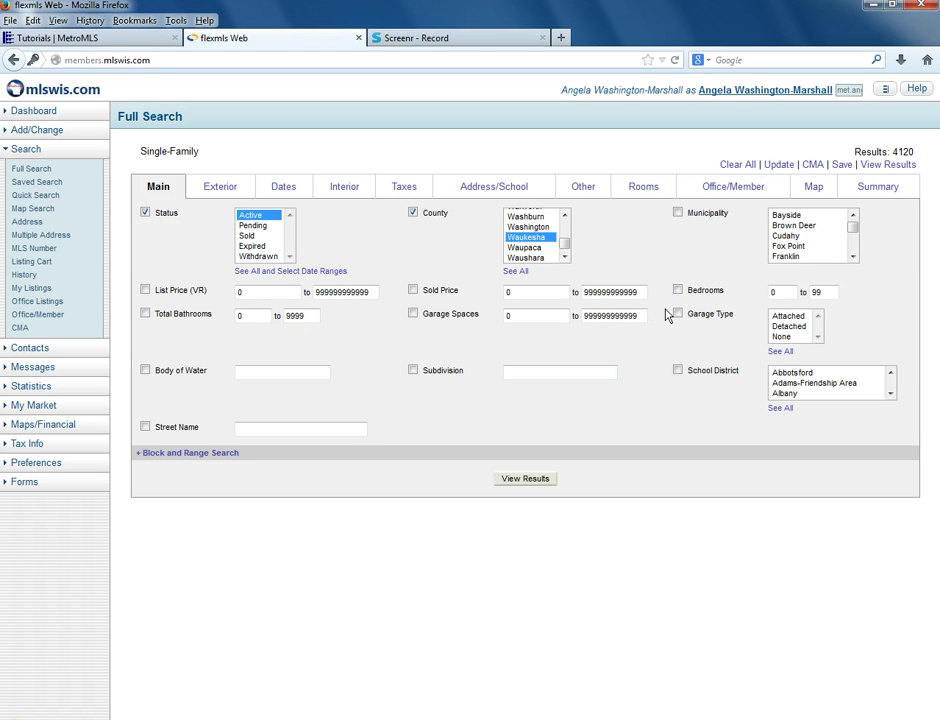
# - Set minimum bedrooms to 3 and minimum total bathrooms to 2, then show the Map
pyautogui.moveTo(778, 292); pyautogui.dragTo(729, 293)
pyautogui.write('3')
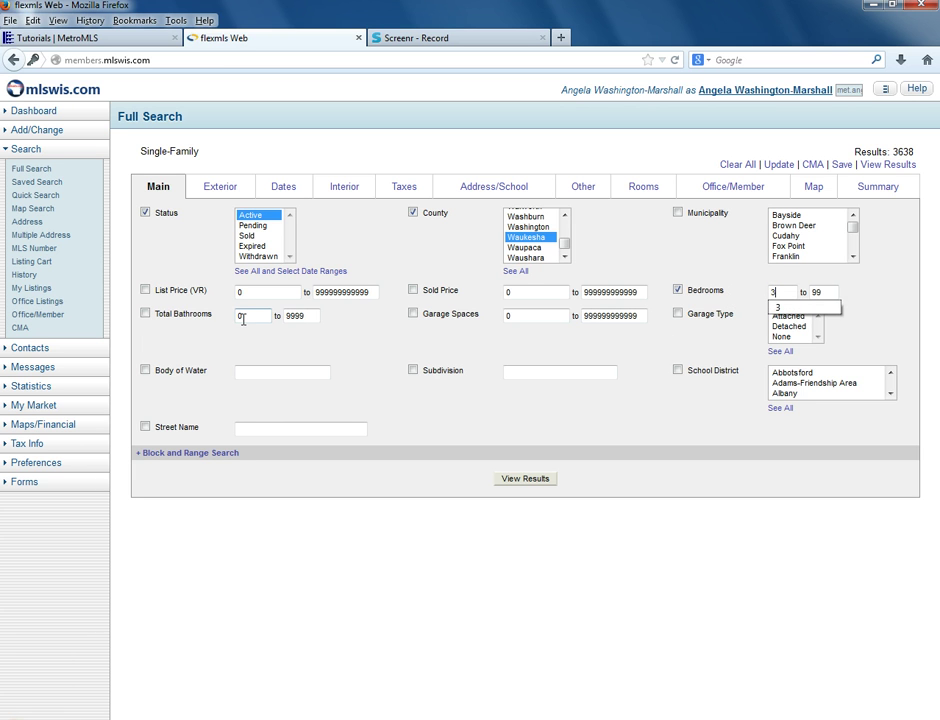
pyautogui.click(243, 316)
pyautogui.write('2')
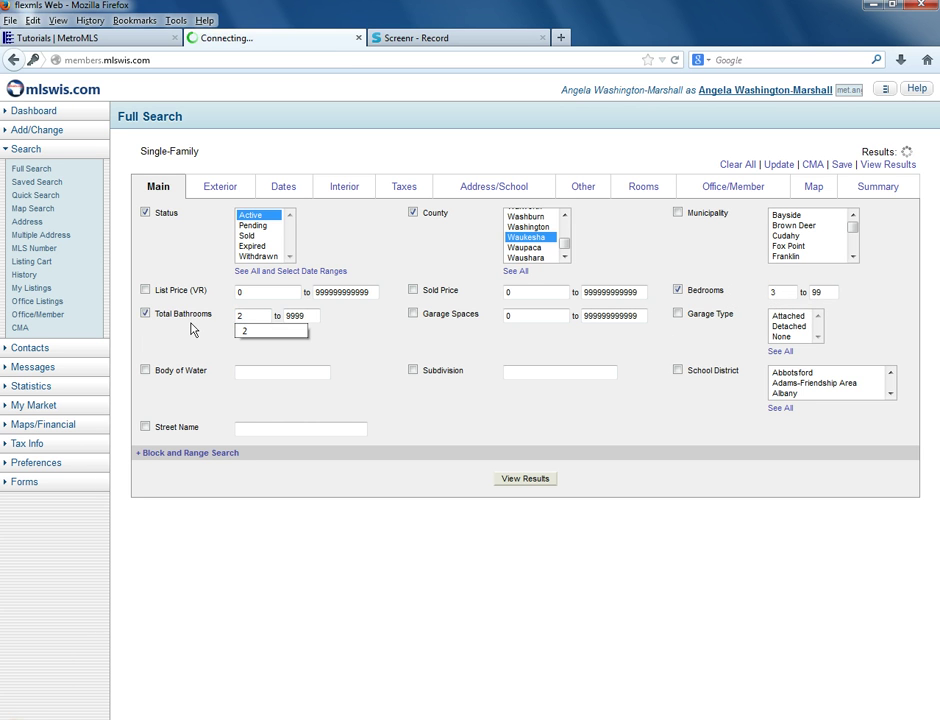
pyautogui.click(813, 188)
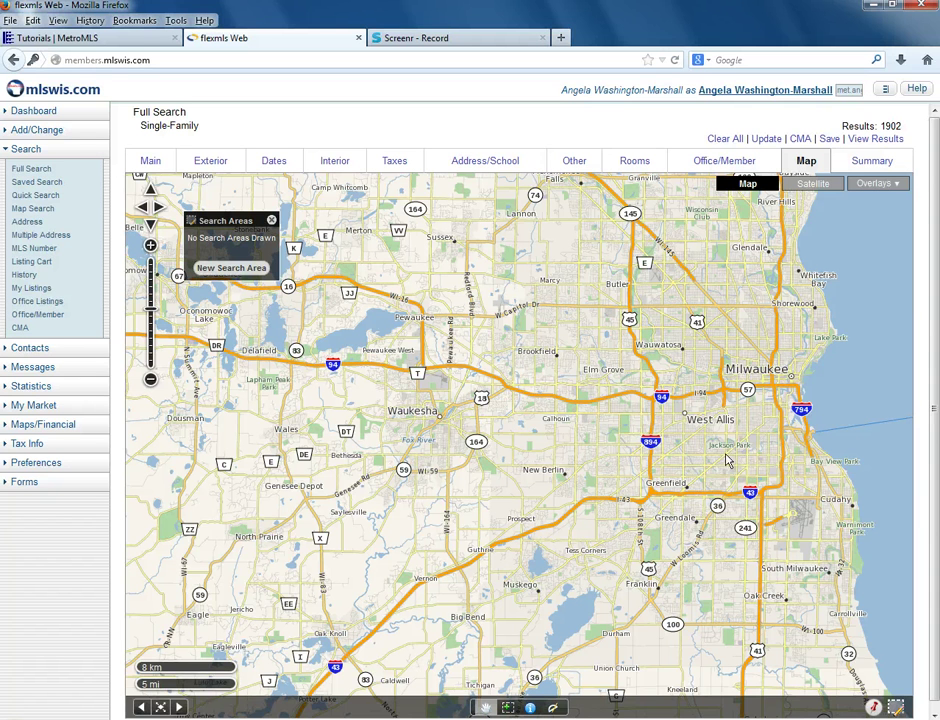
# - Pin the Wauwatosa street address on the map by entering its street, city and state
pyautogui.click(873, 708)
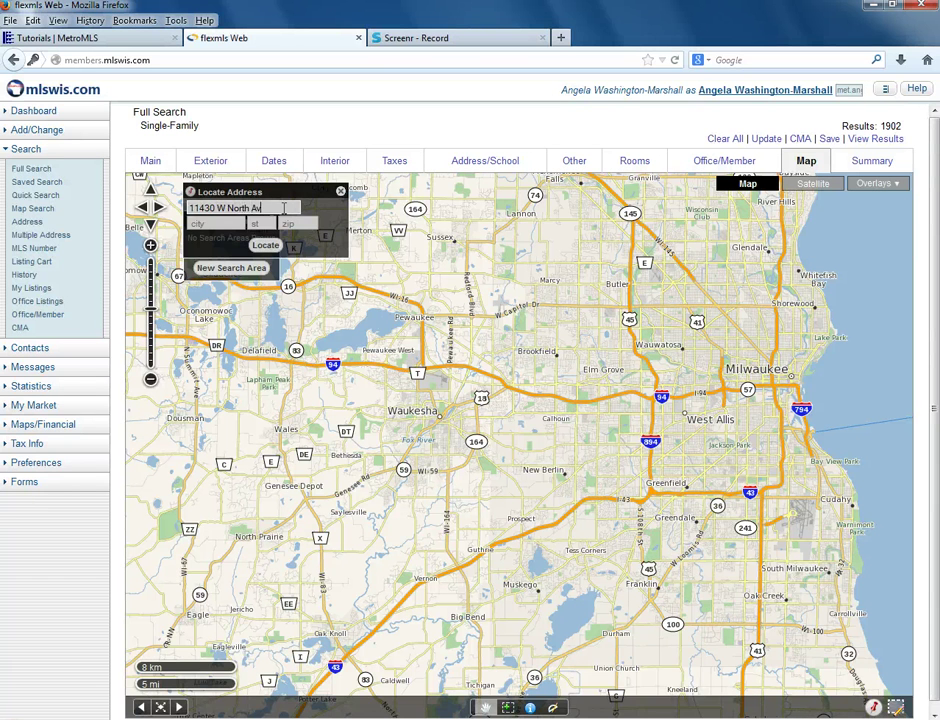
pyautogui.write('e')
pyautogui.press('Tab')
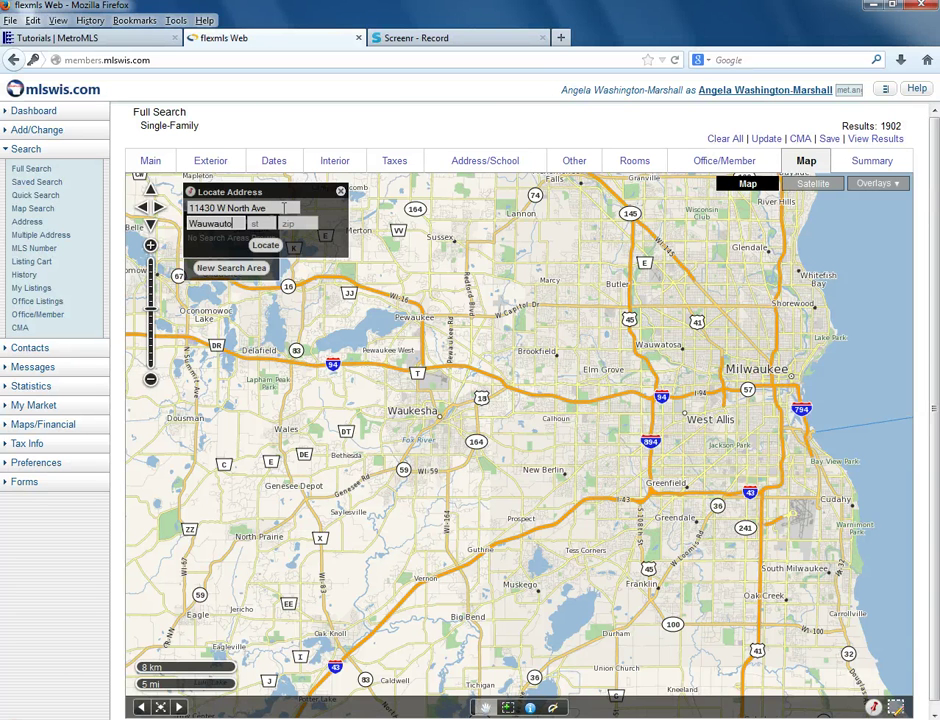
pyautogui.press('Tab')
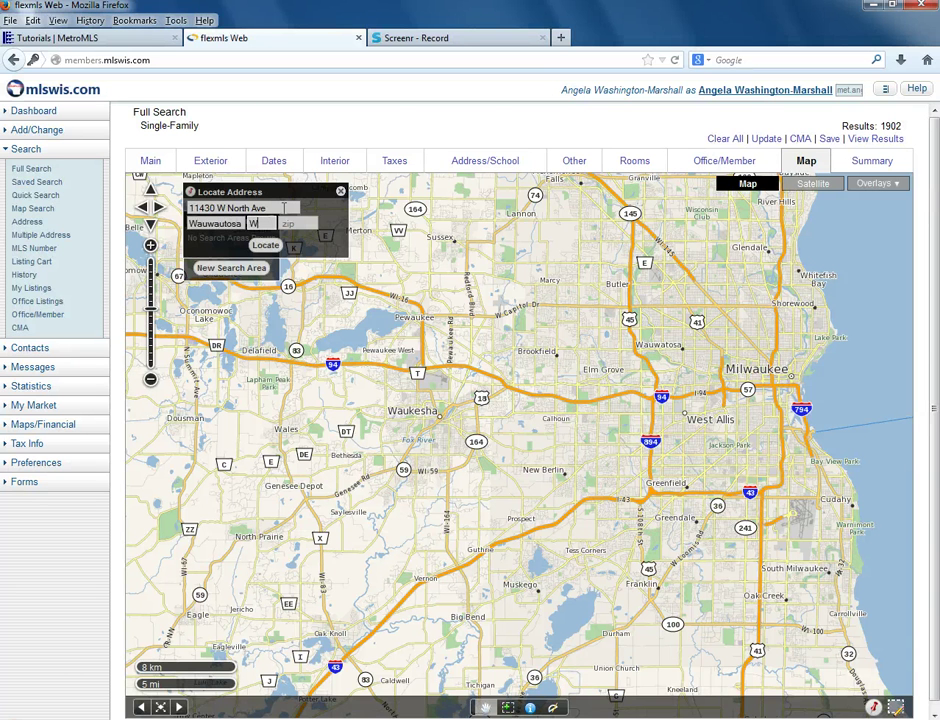
pyautogui.click(263, 248)
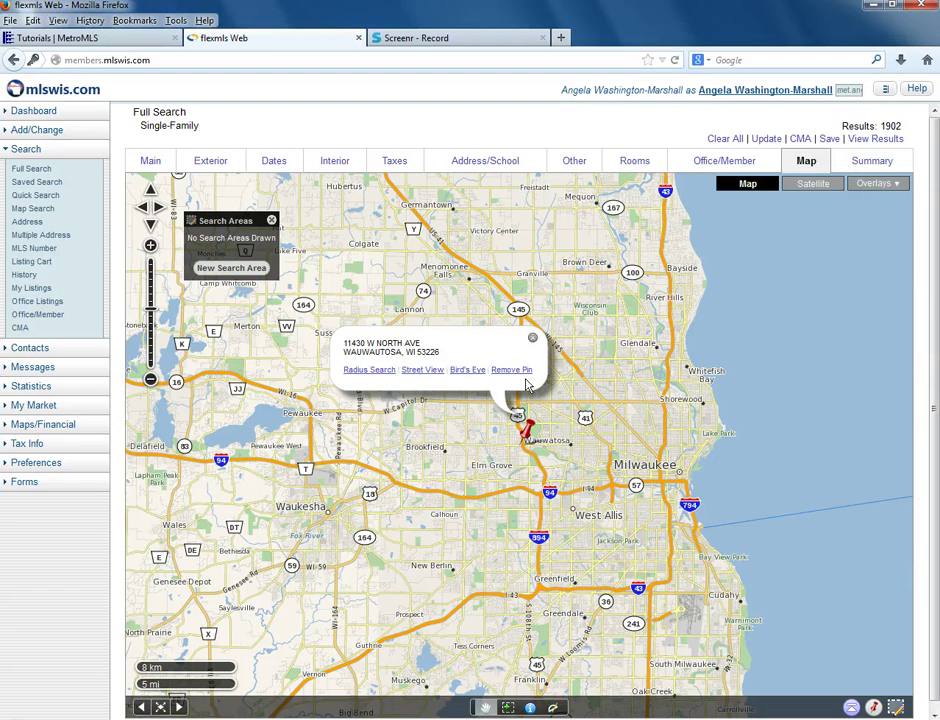
# - Draw a 2-mile radius circle around the pinned address, cutting results to 50
pyautogui.click(371, 376)
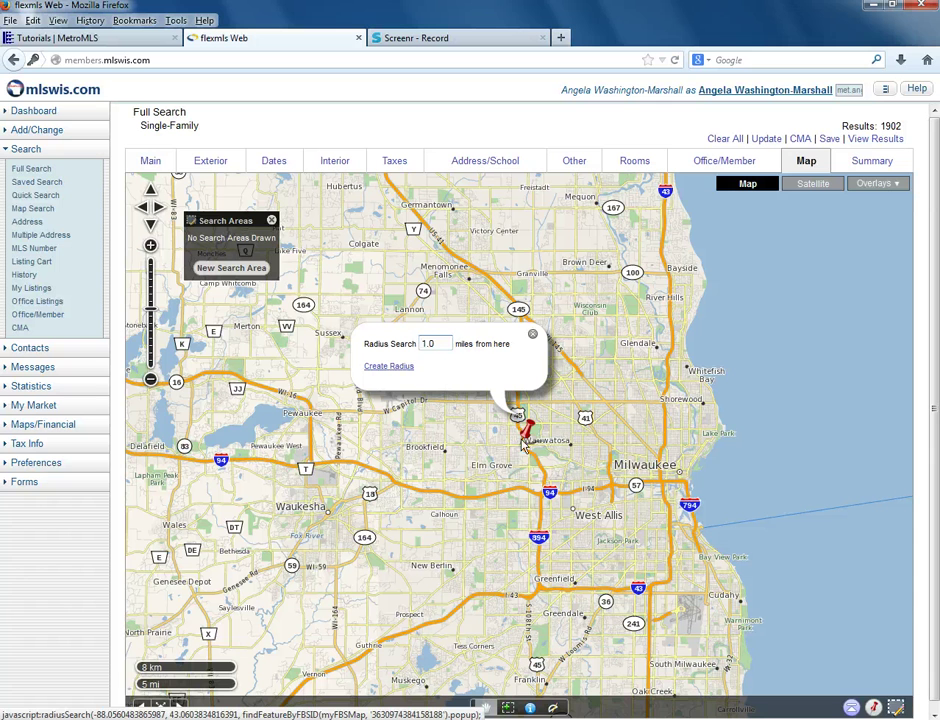
pyautogui.doubleClick(439, 344)
pyautogui.write('2')
pyautogui.click(397, 369)
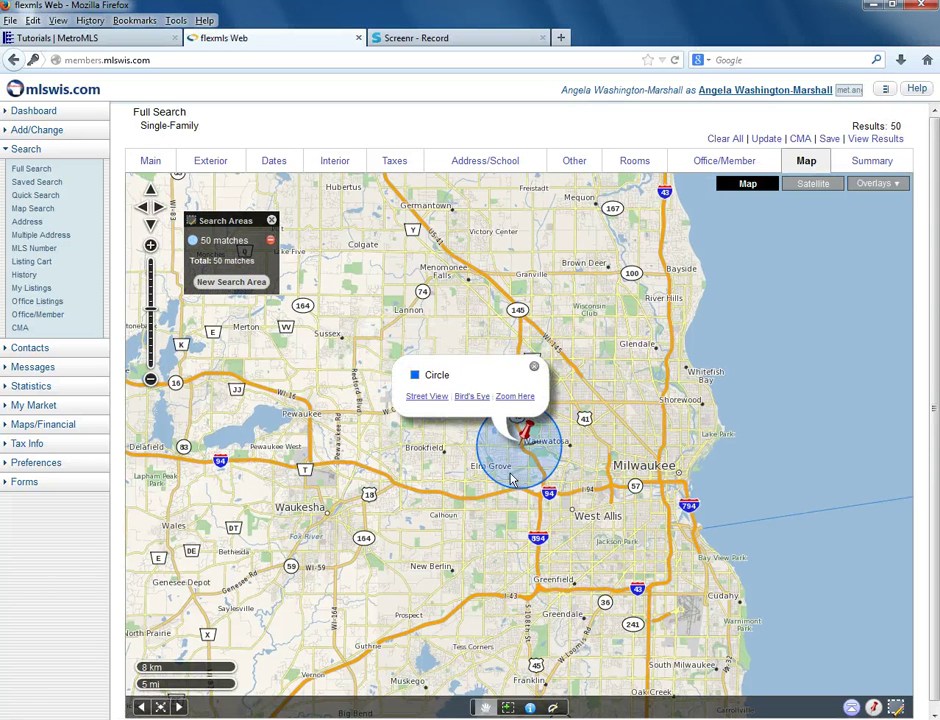
pyautogui.scroll(1, 511, 481)
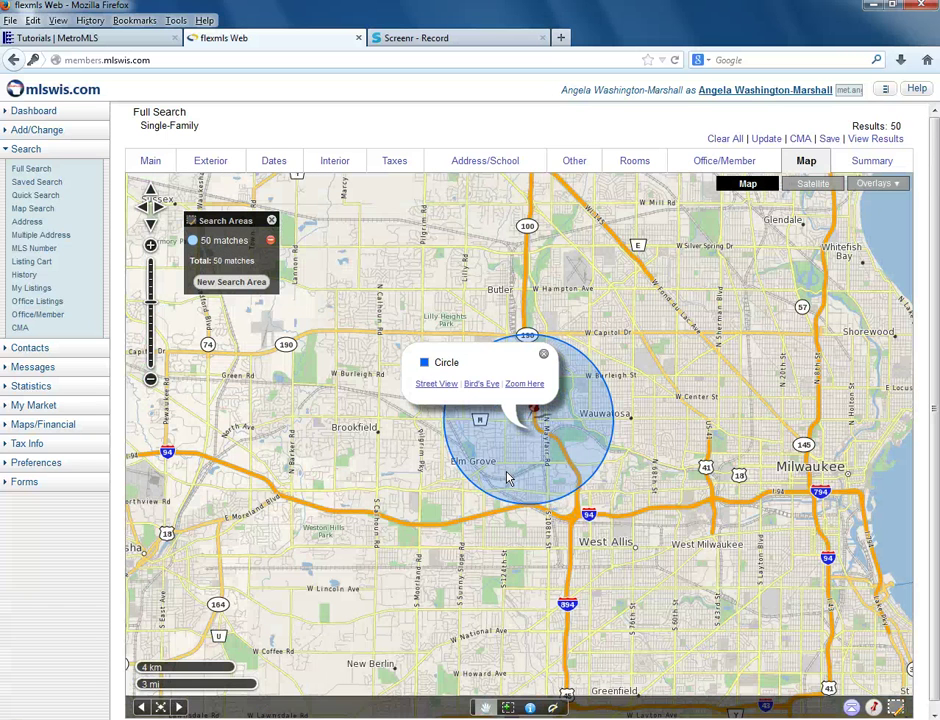
pyautogui.scroll(1, 506, 479)
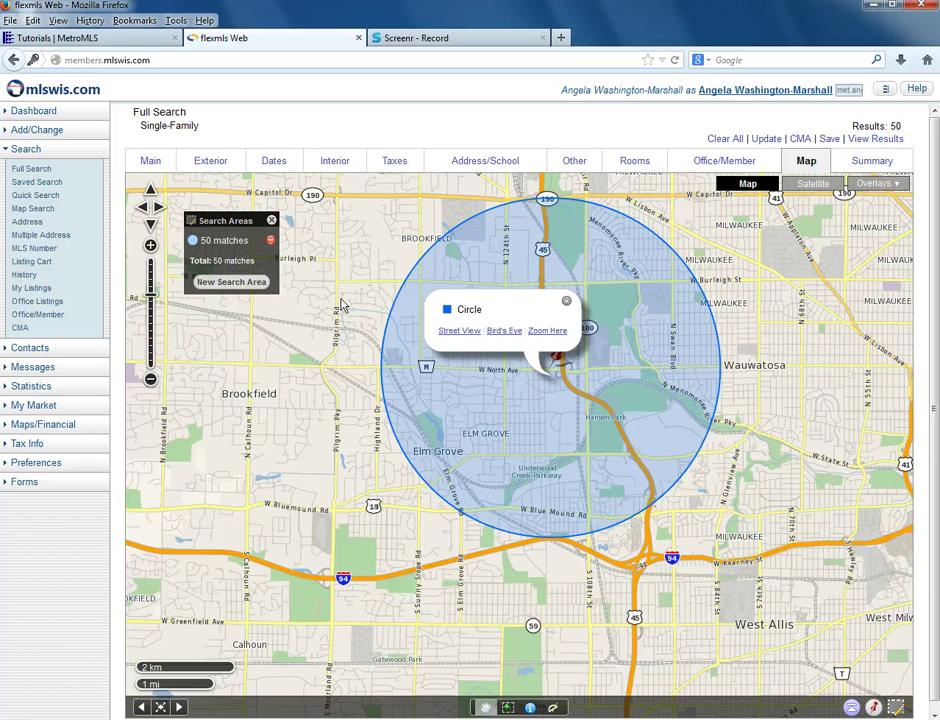
# - Delete the circle search area and remove the address pin, restoring 1902 results
pyautogui.click(270, 243)
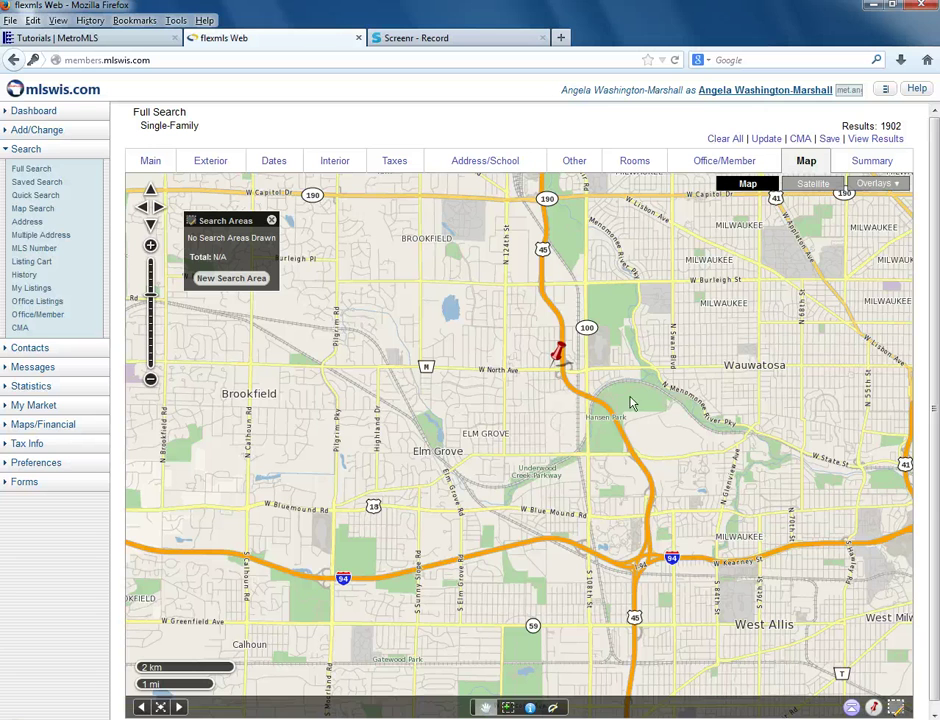
pyautogui.click(560, 362)
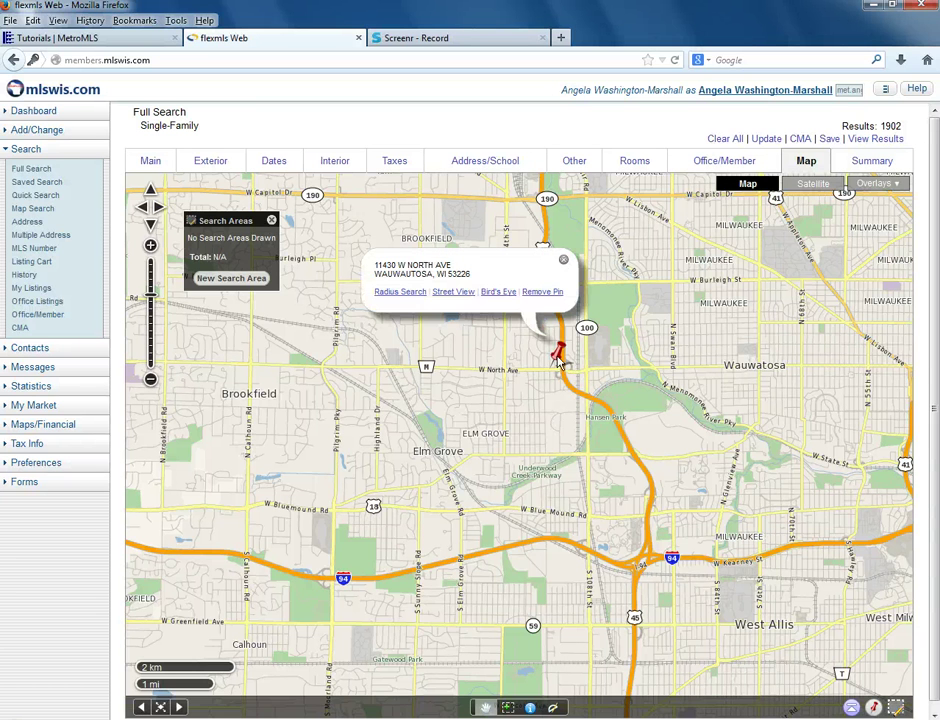
pyautogui.click(399, 292)
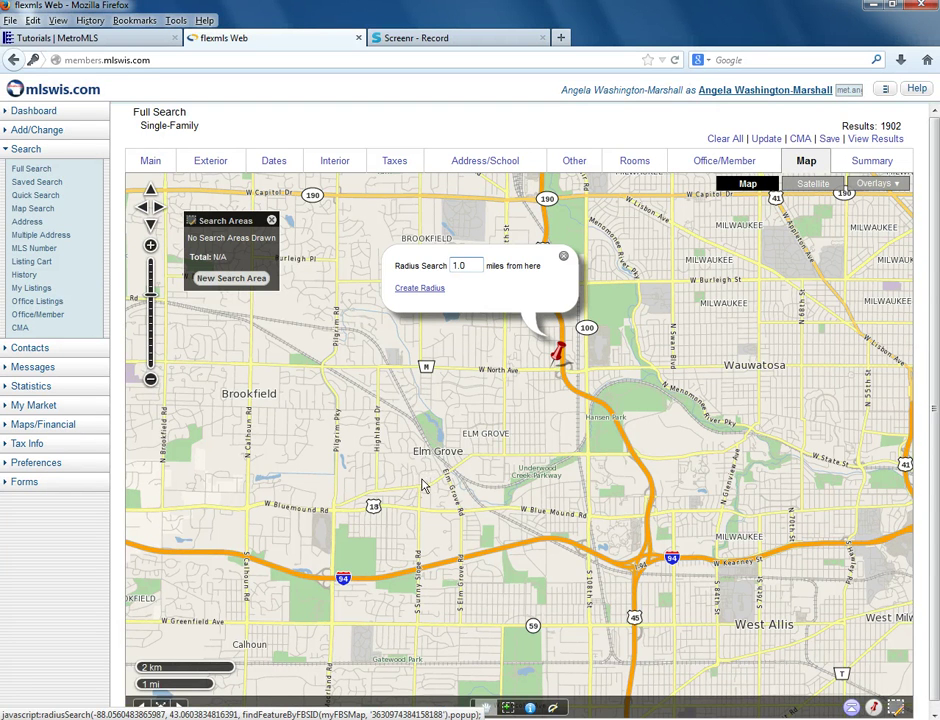
pyautogui.click(560, 355)
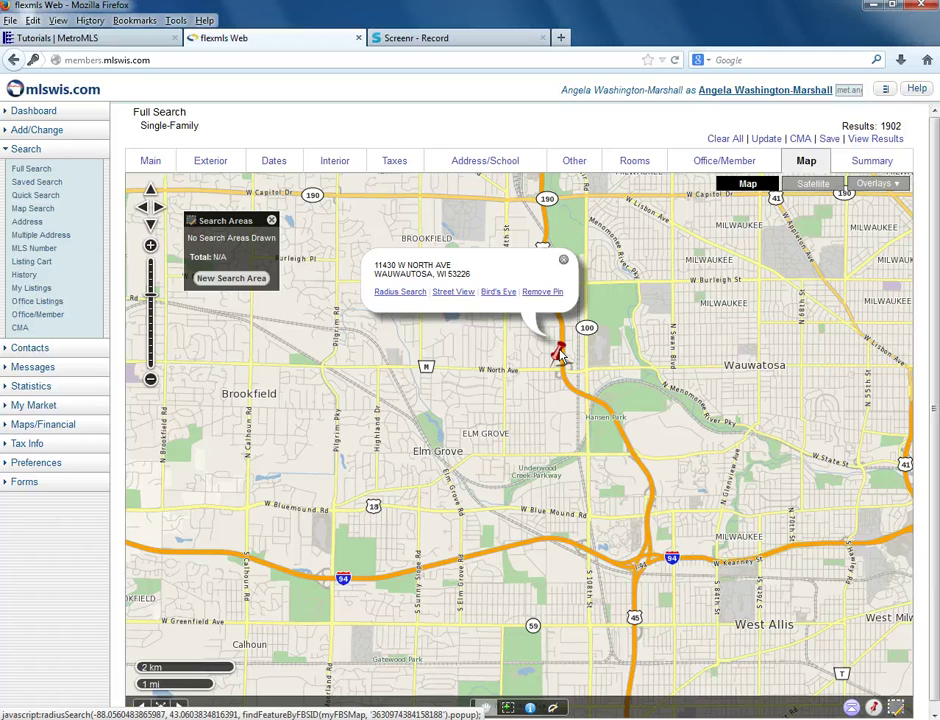
pyautogui.click(542, 292)
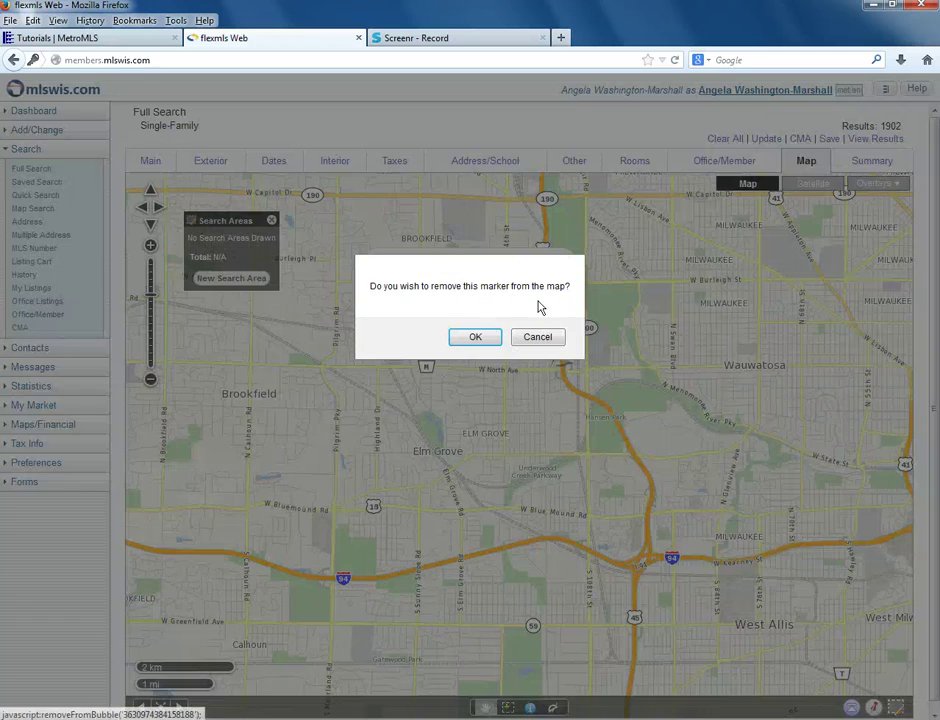
pyautogui.click(489, 339)
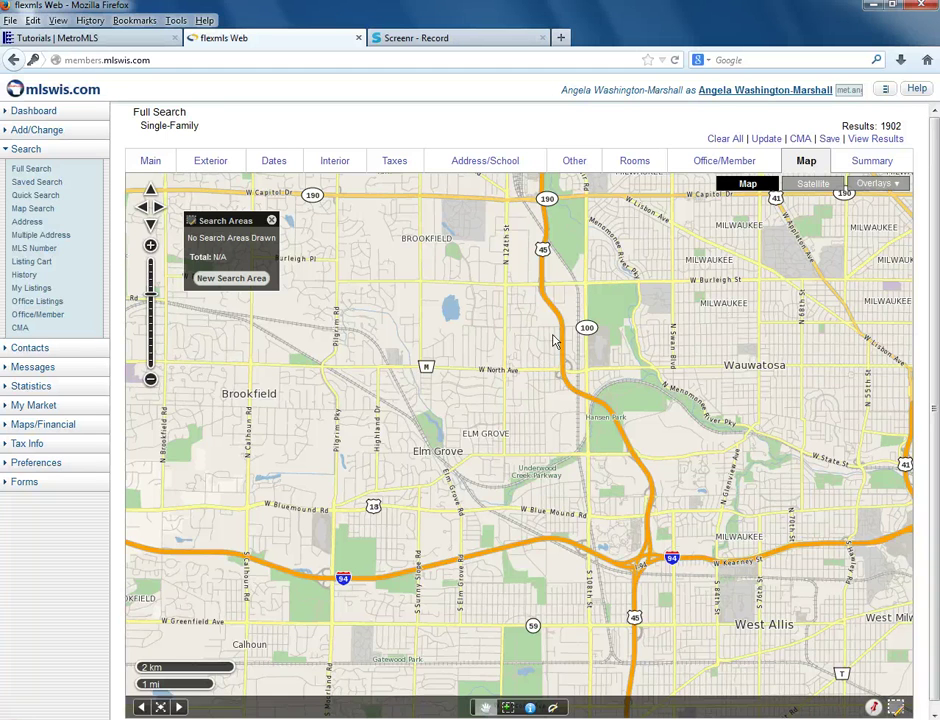
# - Pan and zoom the map to the 1000 m scale around Mayfair Rd and W North Ave
pyautogui.moveTo(540, 338); pyautogui.dragTo(435, 383)
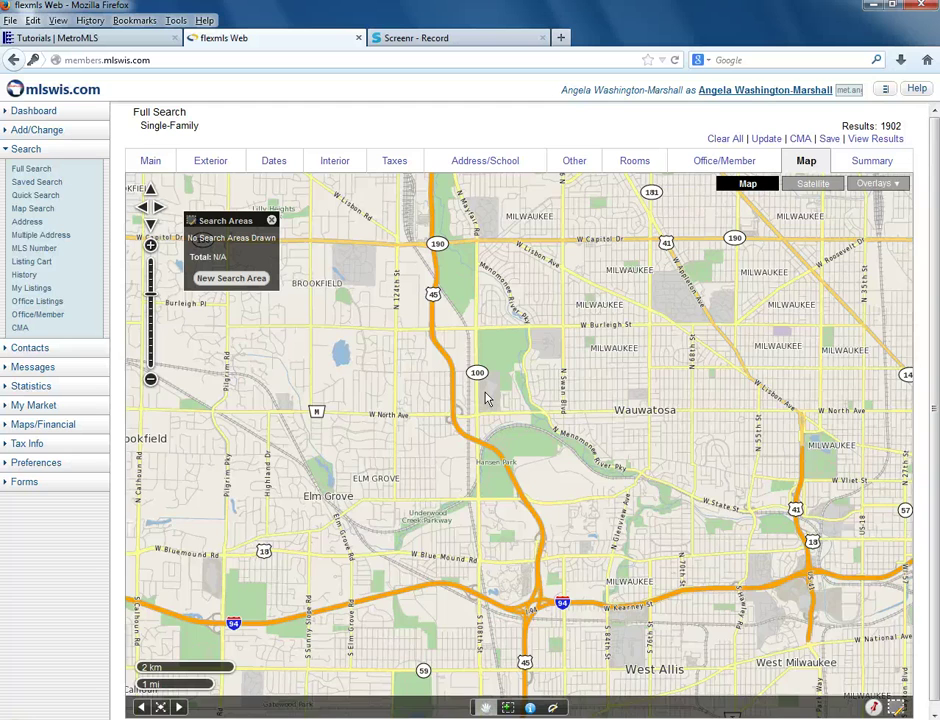
pyautogui.scroll(1, 485, 398)
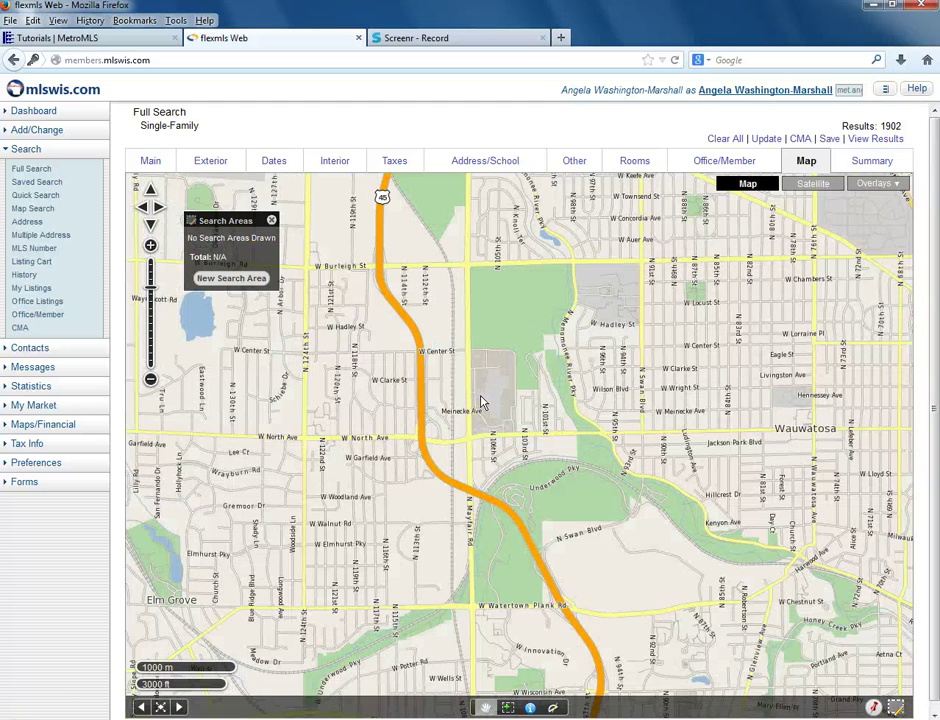
pyautogui.scroll(1, 481, 402)
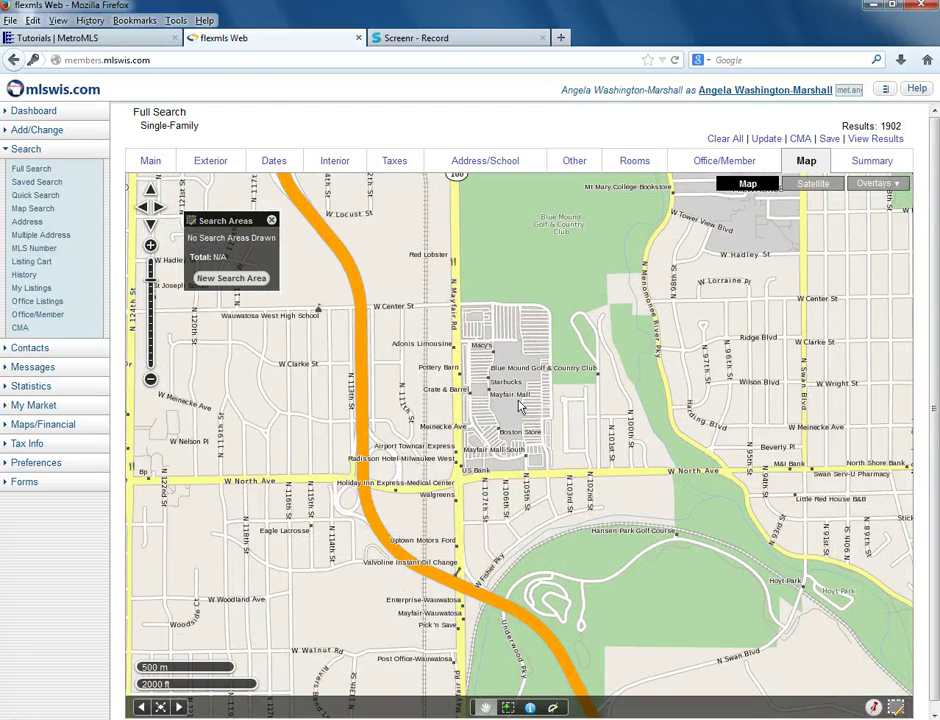
pyautogui.scroll(-1, 519, 405)
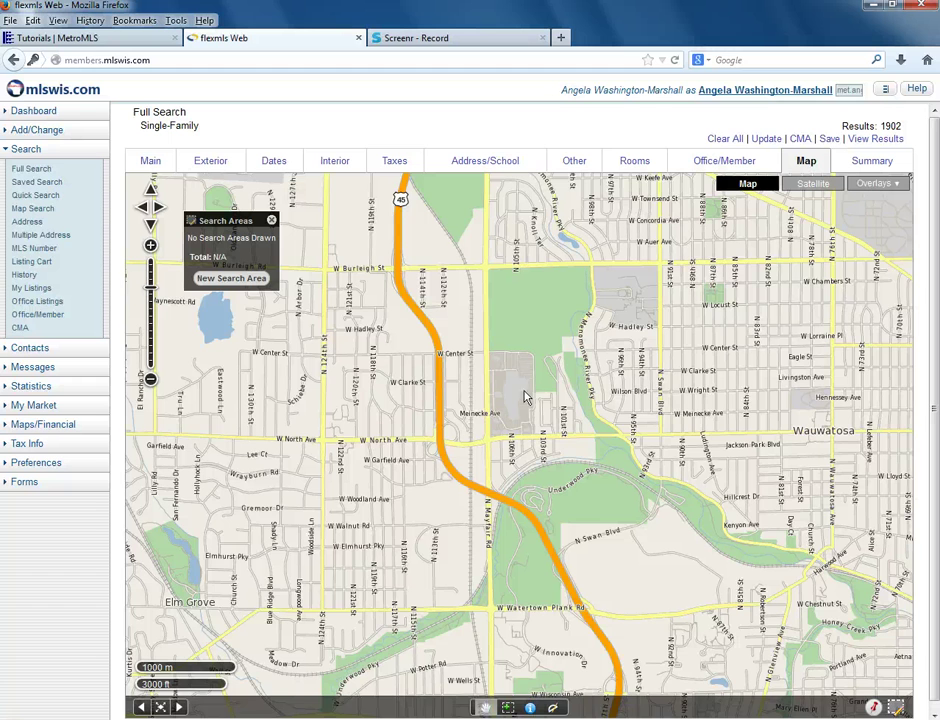
pyautogui.moveTo(525, 394); pyautogui.dragTo(481, 351)
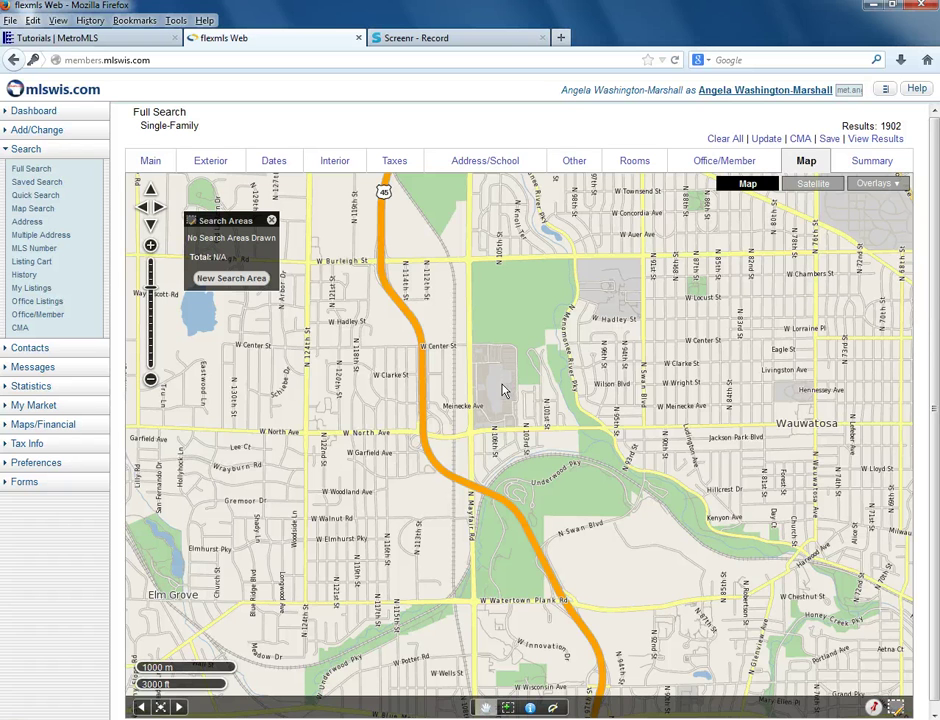
# - Draw a new 2 mi circle search area near Mayfair Rd and Meinecke Ave, giving 64 matches
pyautogui.click(240, 282)
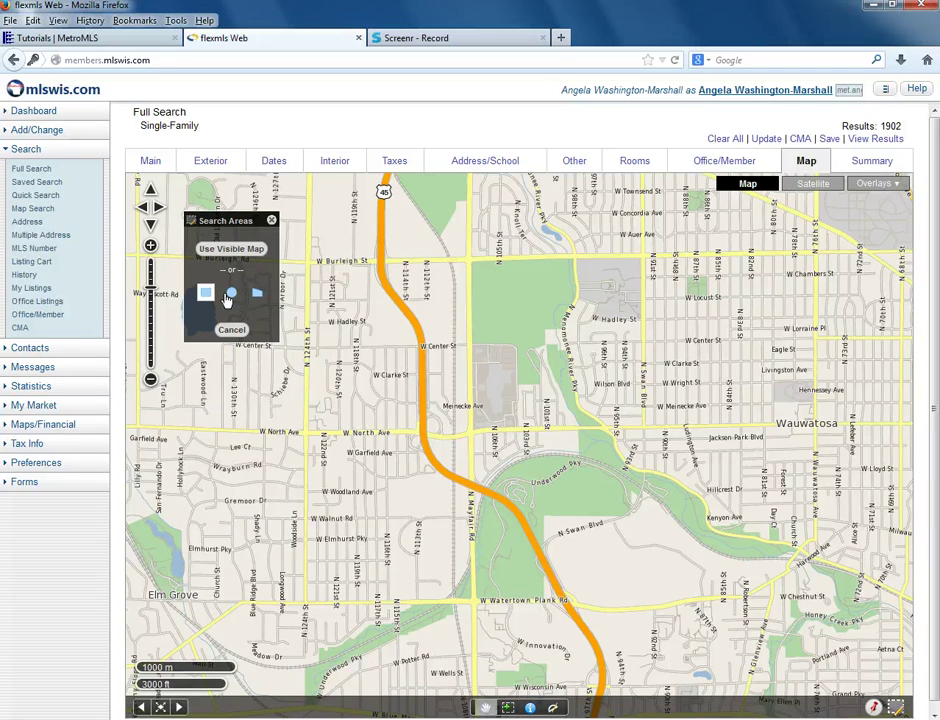
pyautogui.click(232, 294)
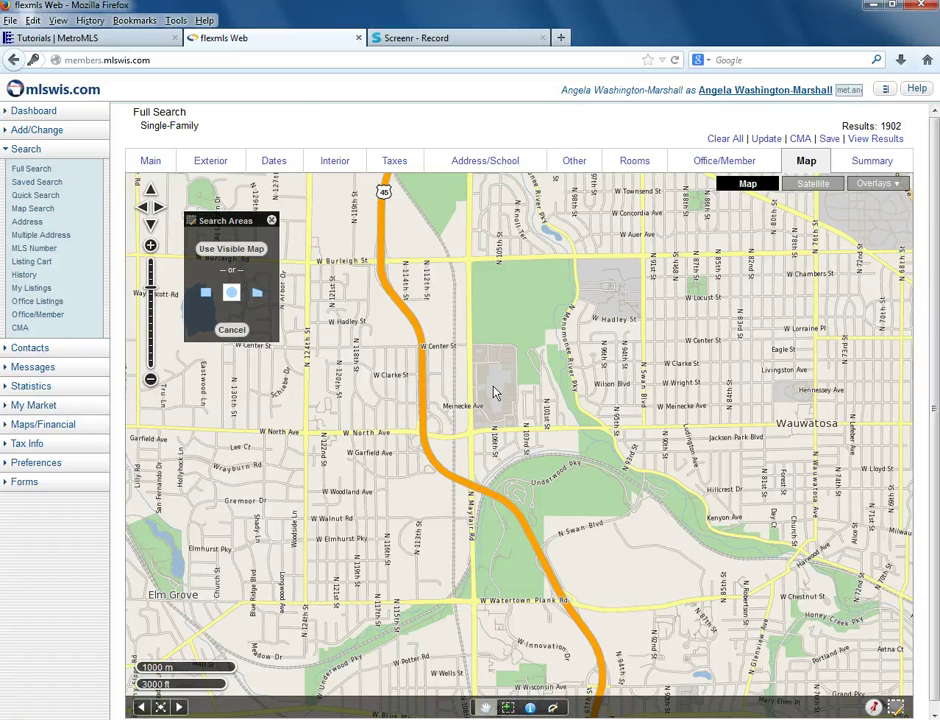
pyautogui.moveTo(493, 391); pyautogui.dragTo(818, 530)
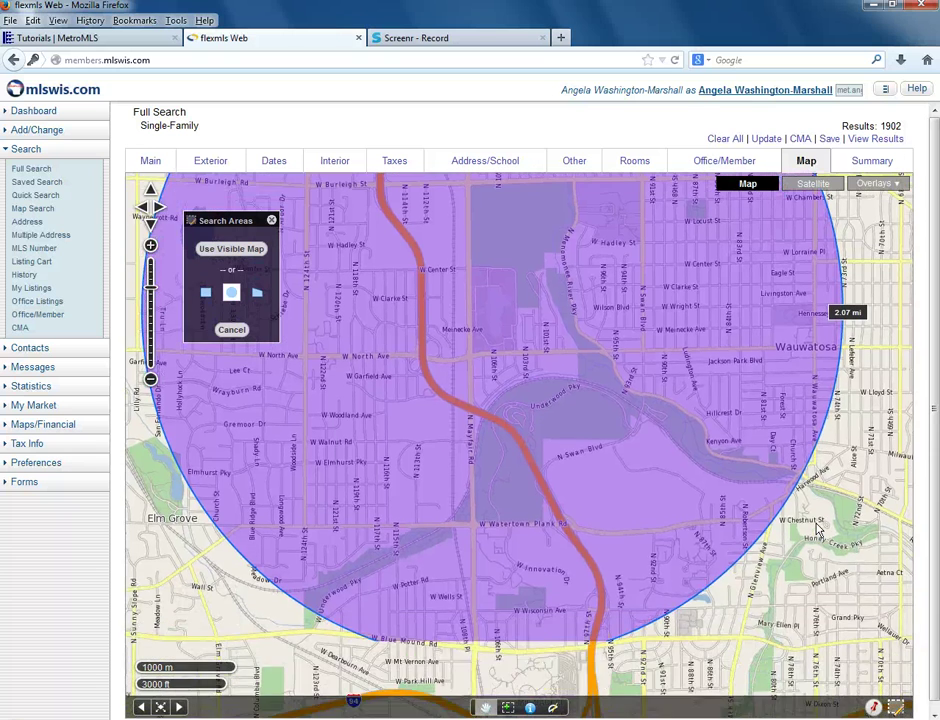
pyautogui.moveTo(818, 530); pyautogui.dragTo(800, 521)
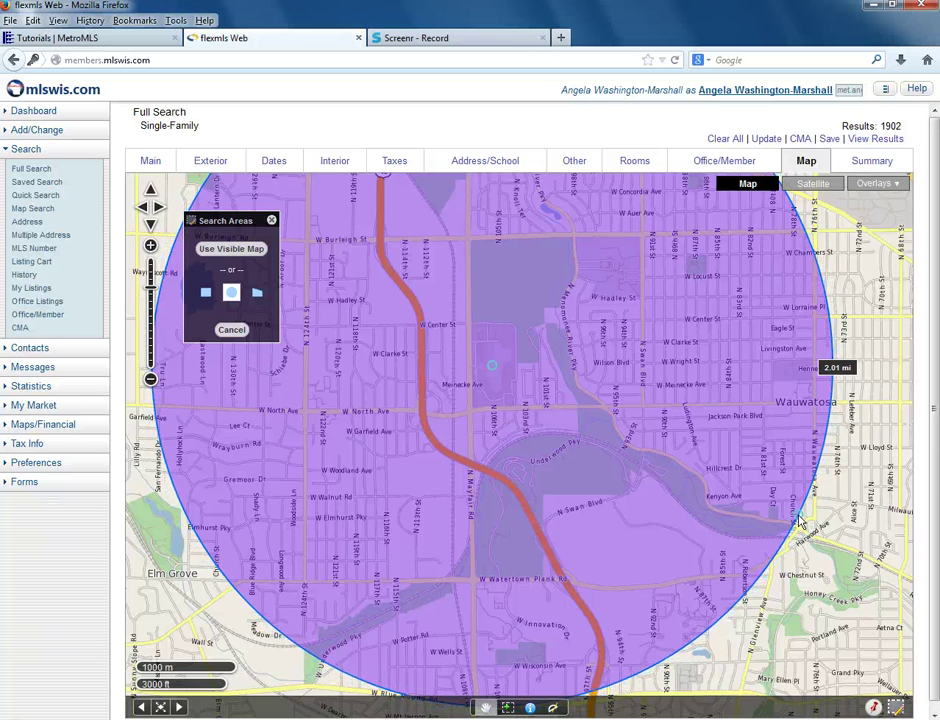
pyautogui.moveTo(799, 523); pyautogui.dragTo(798, 521)
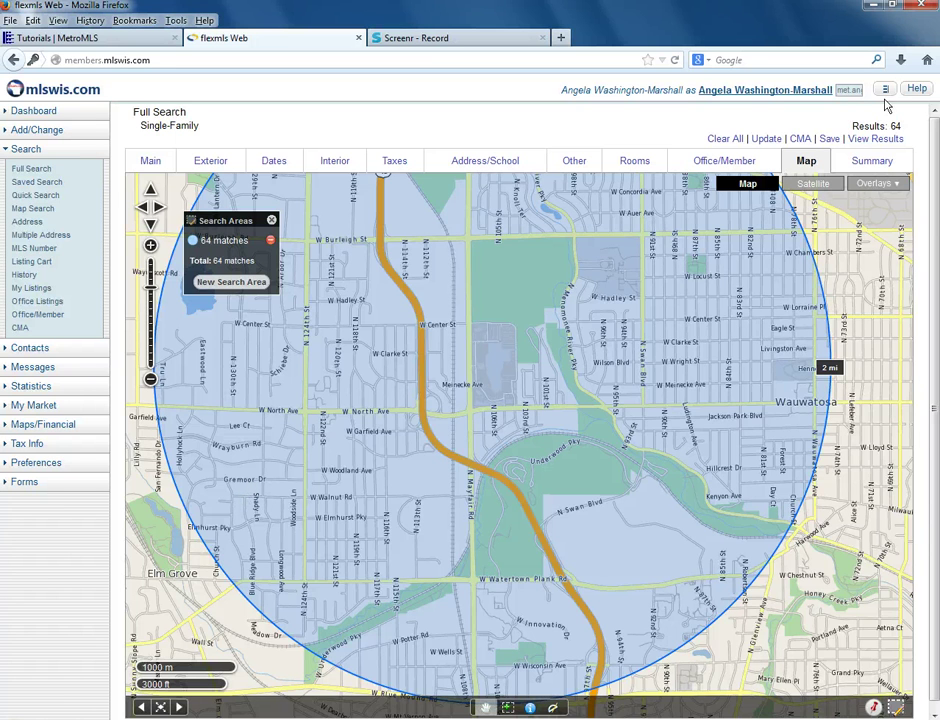
# - Open the results list of the 64 matching listings with View Results
pyautogui.click(866, 139)
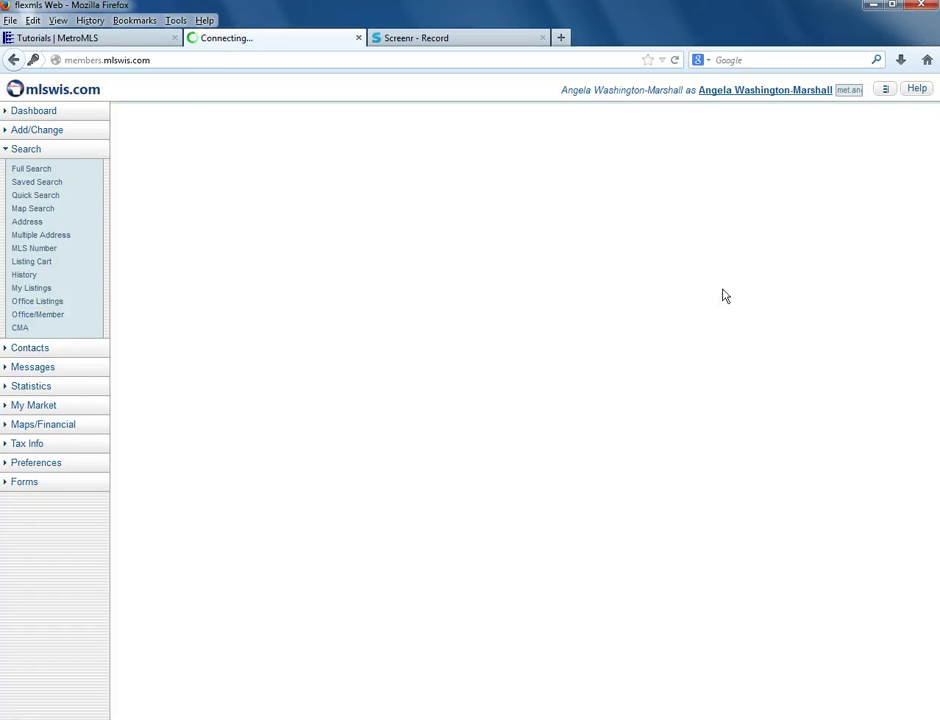